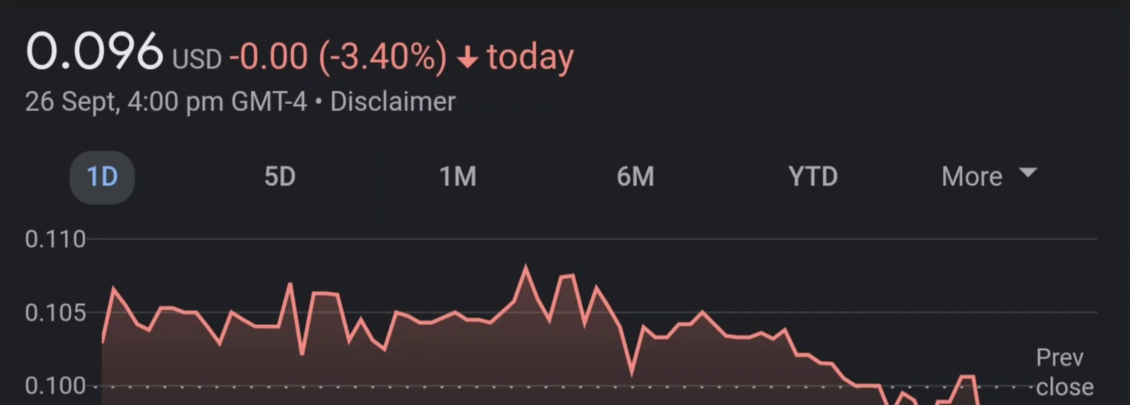
{"action": "left_click", "coordinate": [279, 176]}
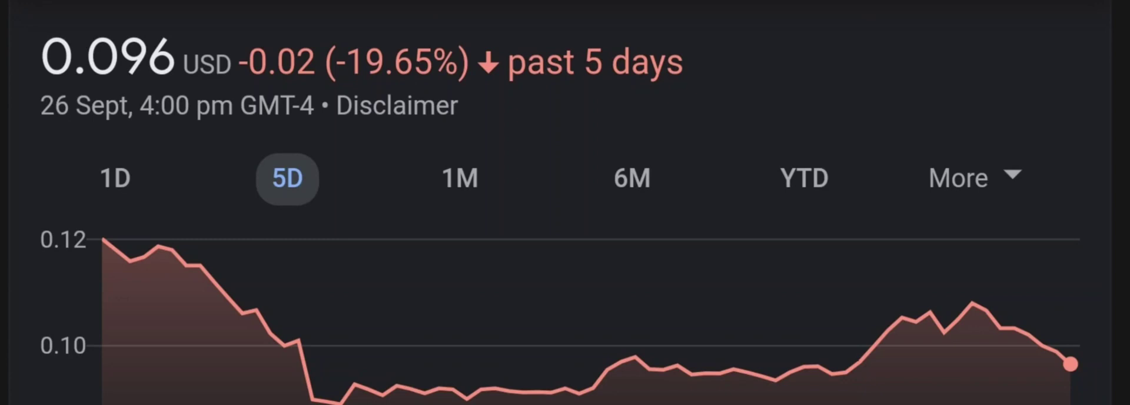
{"action": "left_click", "coordinate": [459, 177]}
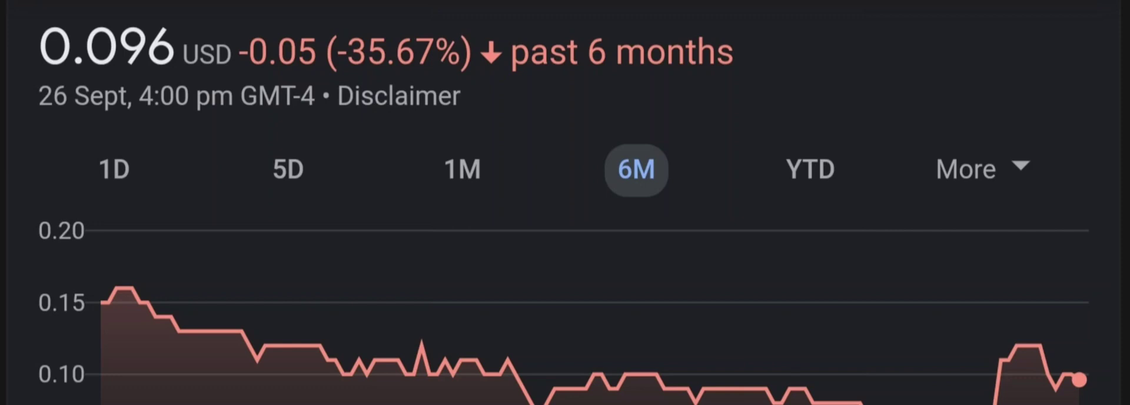
{"action": "left_click", "coordinate": [810, 169]}
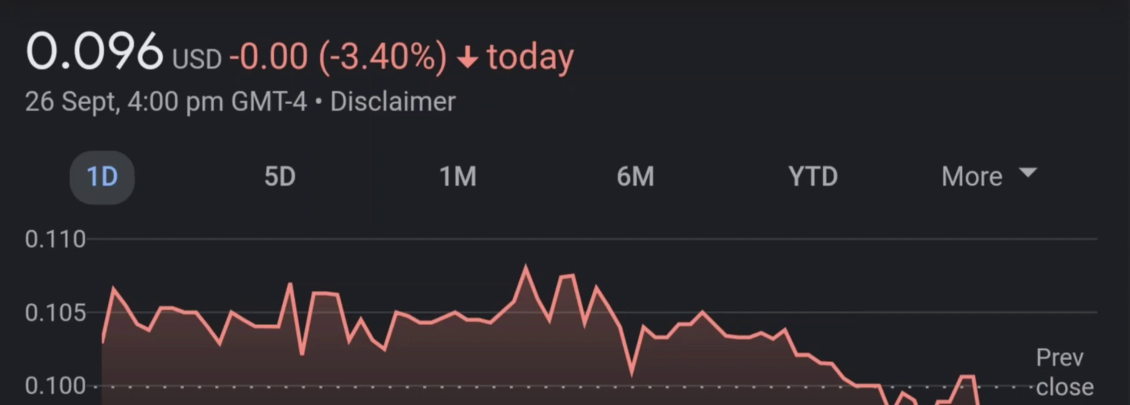
{"action": "left_click", "coordinate": [280, 176]}
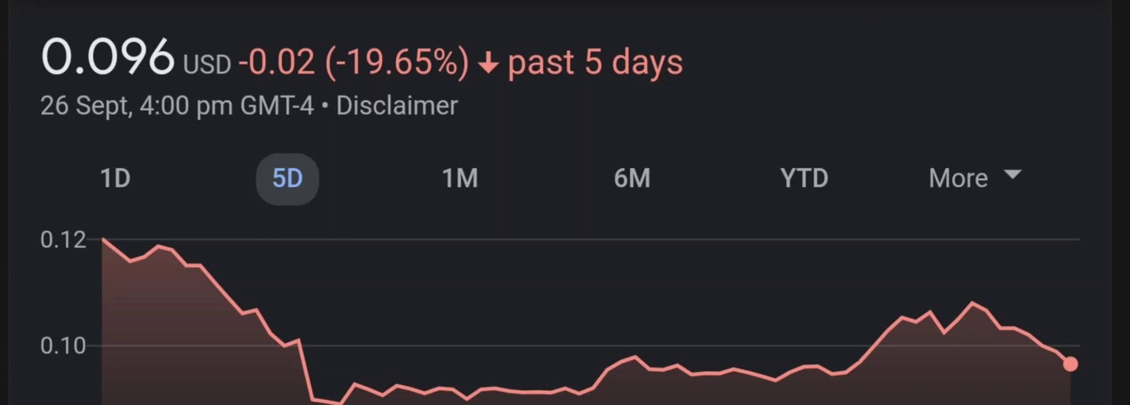
{"action": "left_click", "coordinate": [459, 177]}
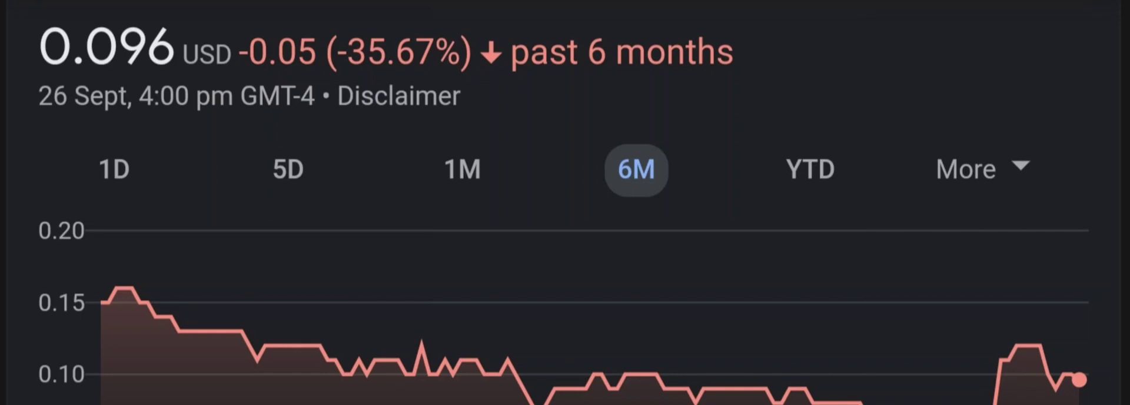
{"action": "left_click", "coordinate": [811, 169]}
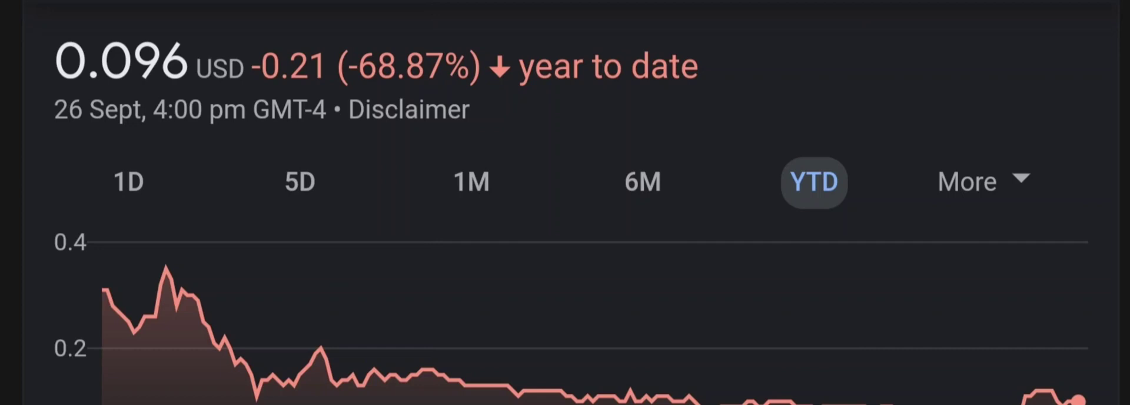